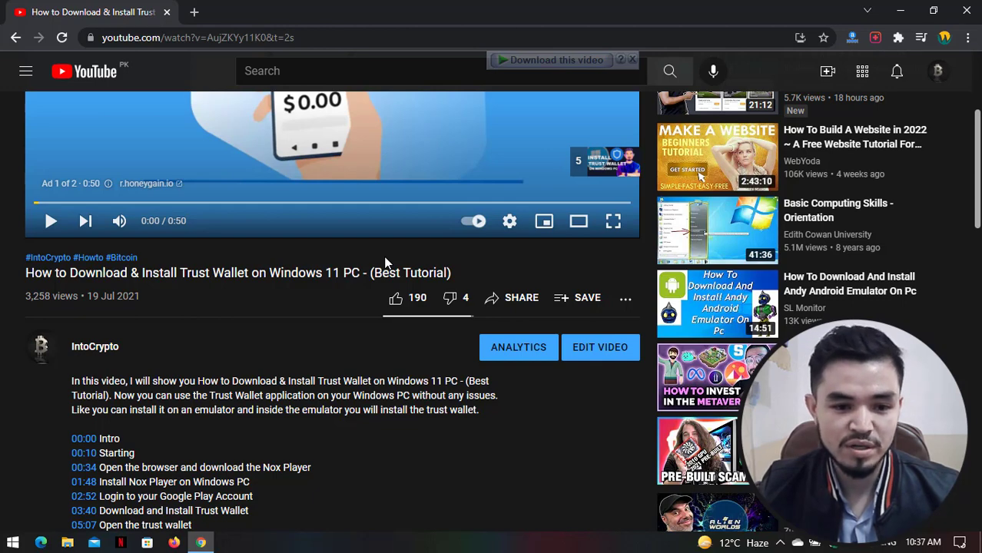
- In a new tab, search Google for 'bluestacks' and open the official bluestacks.com result
click(194, 12)
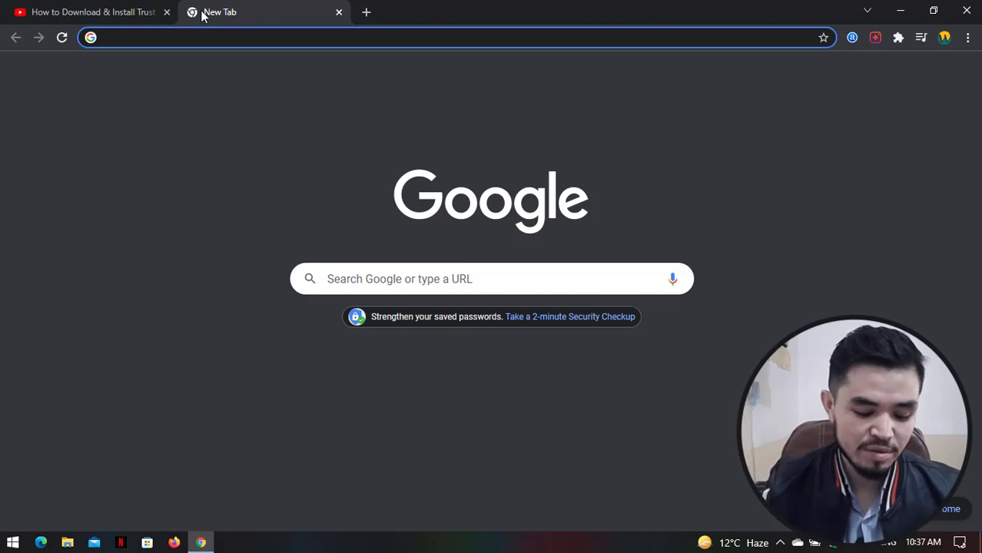
text(blu)
key(Return)
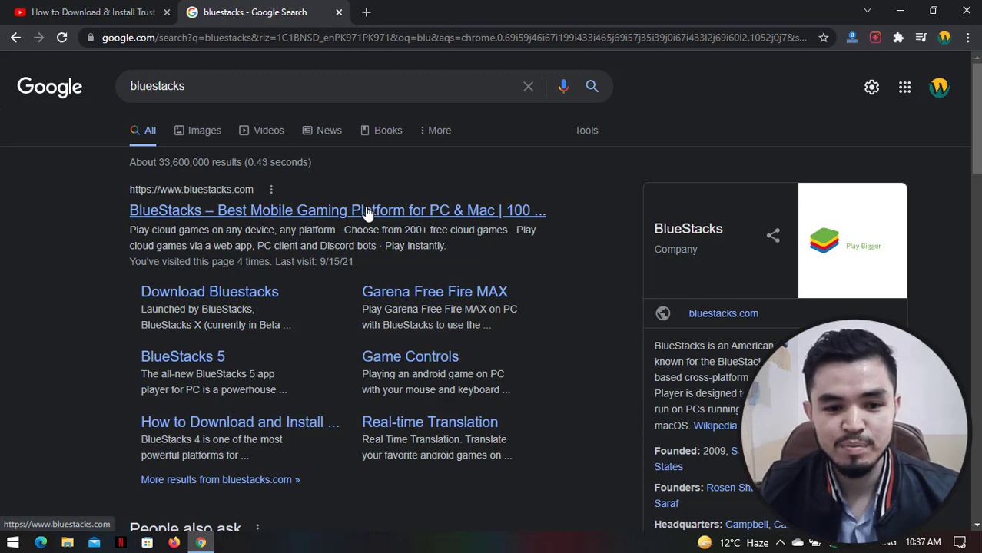
click(439, 220)
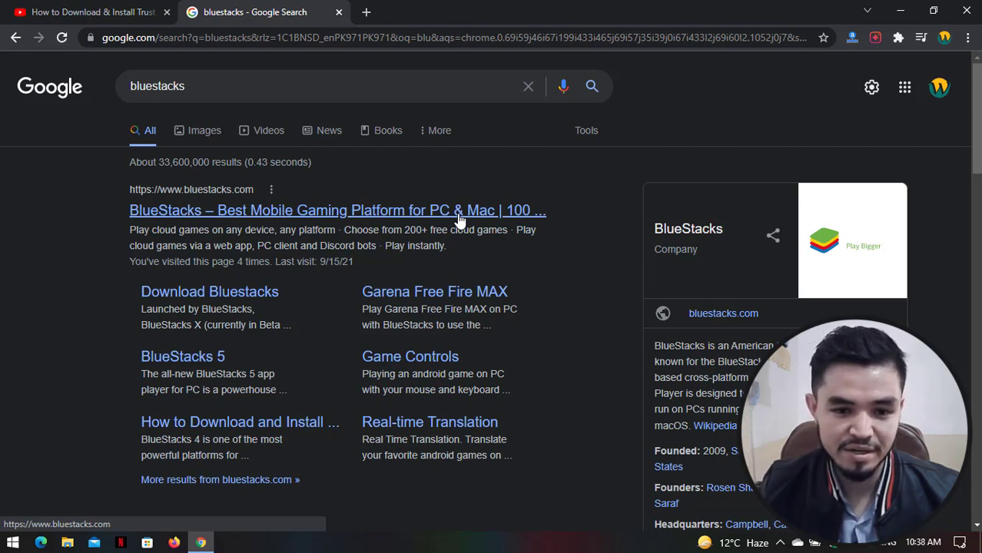
click(459, 211)
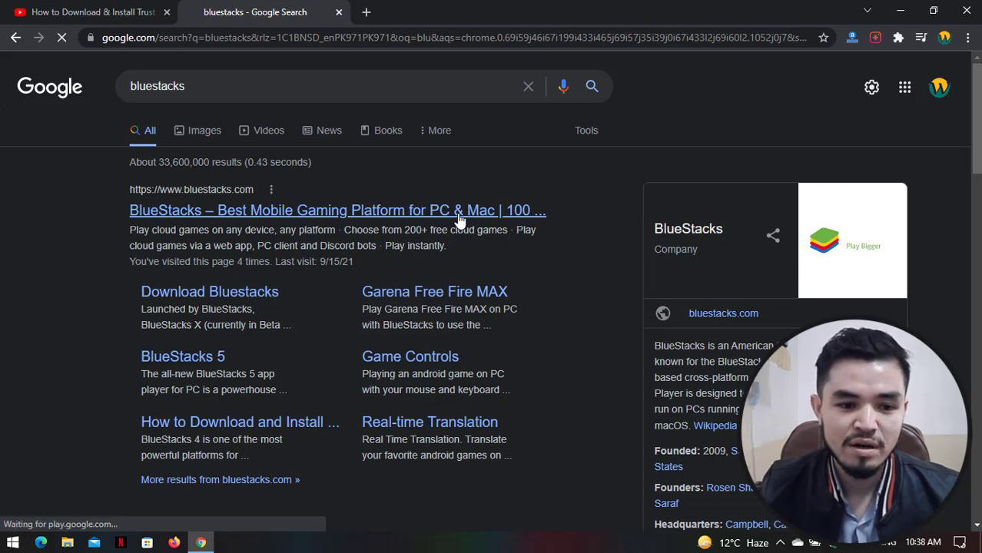
- Browse the bluestacks.com homepage and start the Download BlueStacks installer for Windows
scroll(459, 220, down, 2)
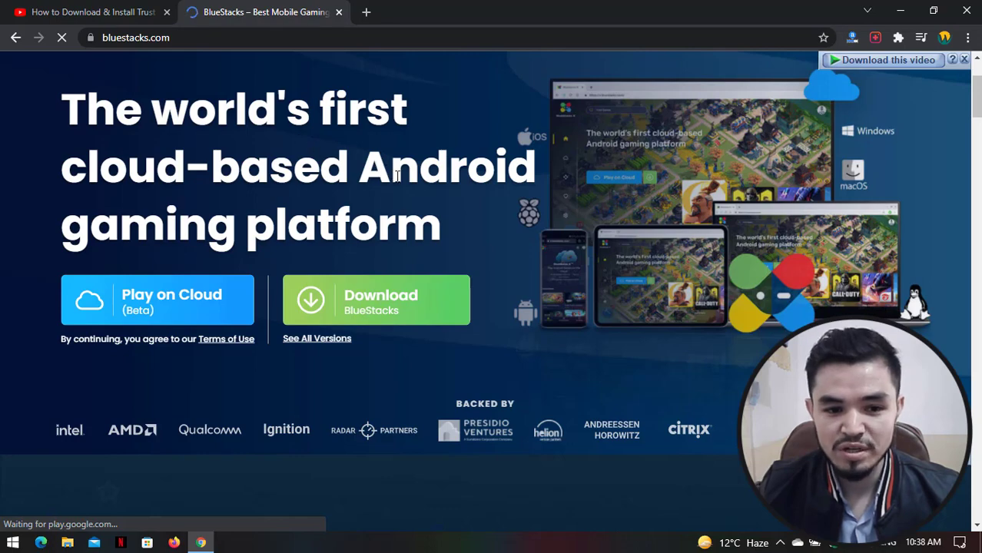
scroll(403, 178, down, 6)
scroll(404, 177, down, 6)
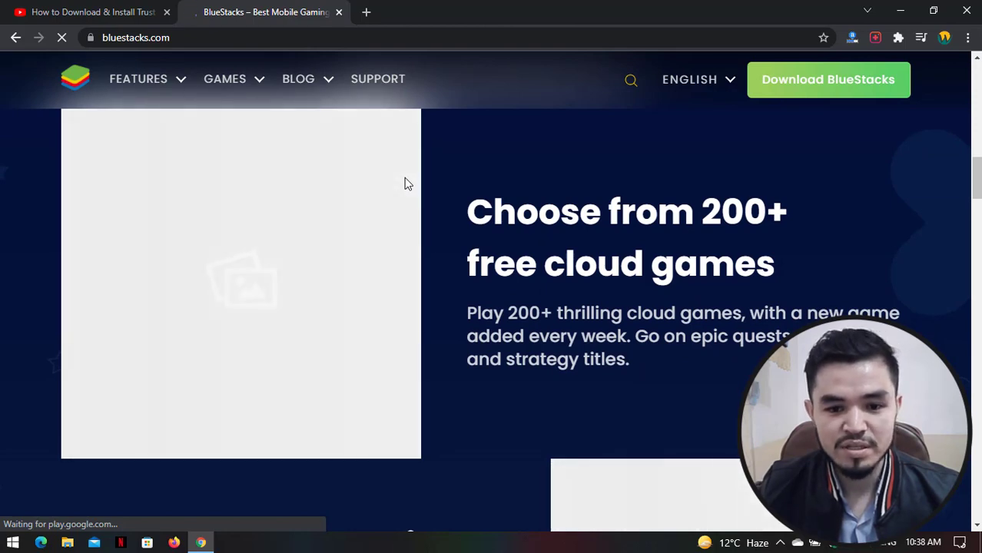
scroll(407, 183, up, 5)
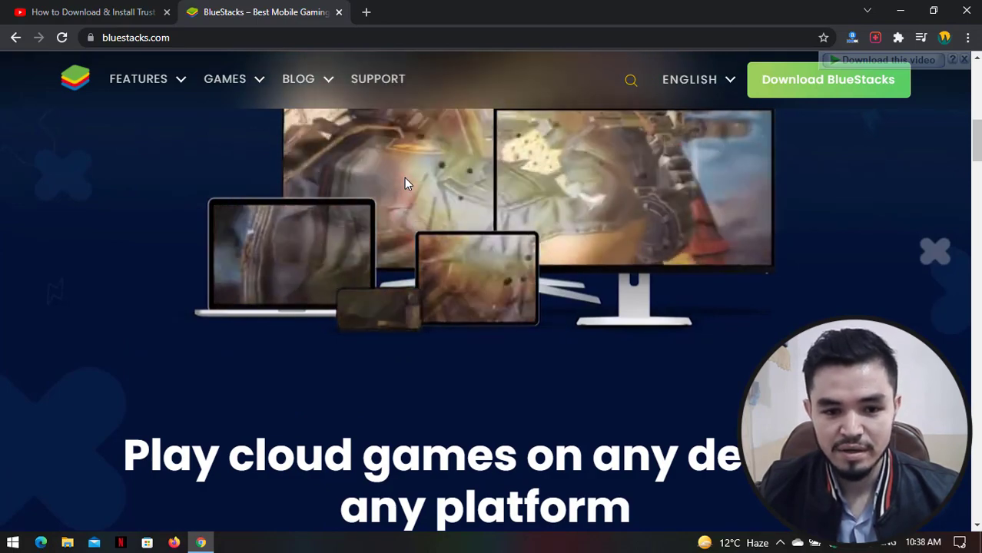
scroll(404, 177, up, 5)
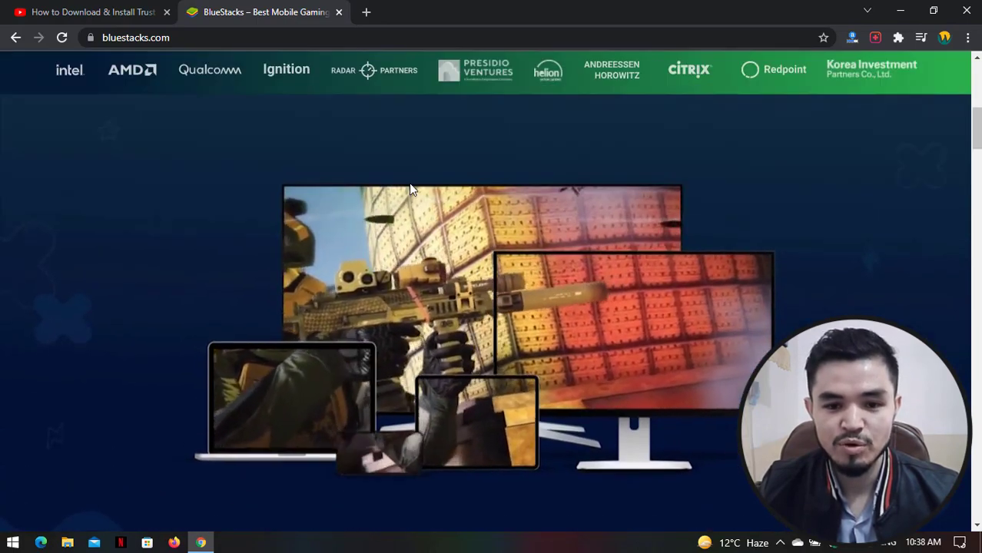
scroll(430, 217, up, 1)
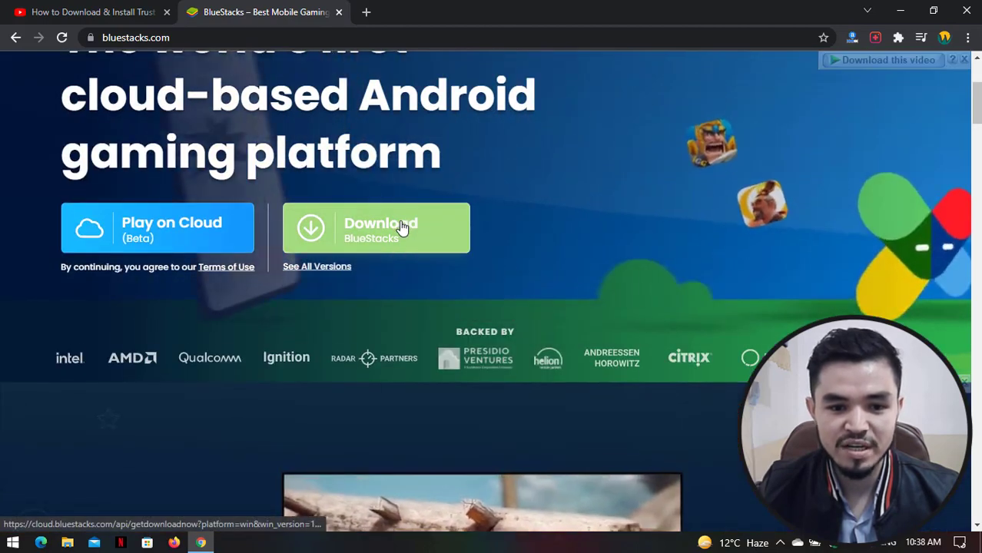
click(401, 227)
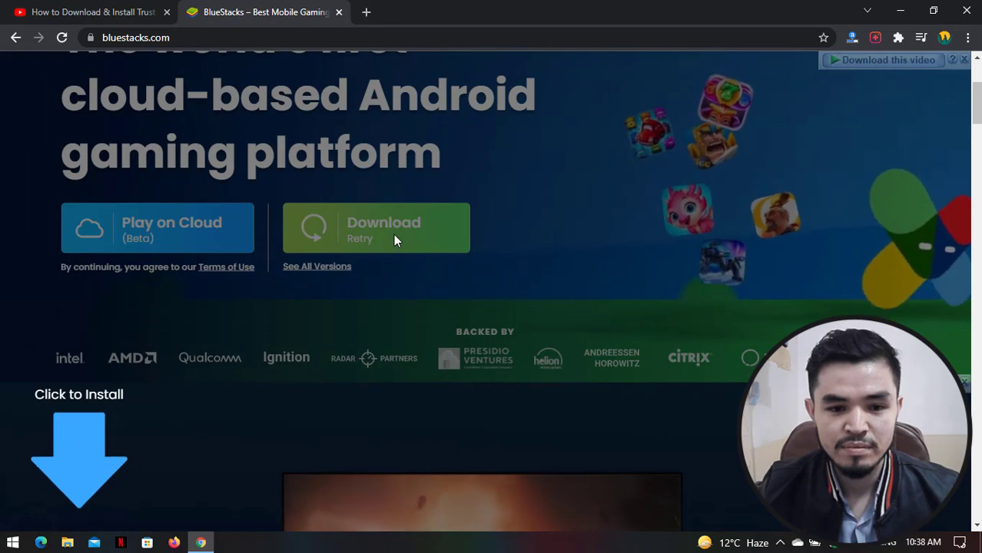
- Download the 1.02 MB BlueStacksMicroInstaller in IDM and open it when complete
click(461, 335)
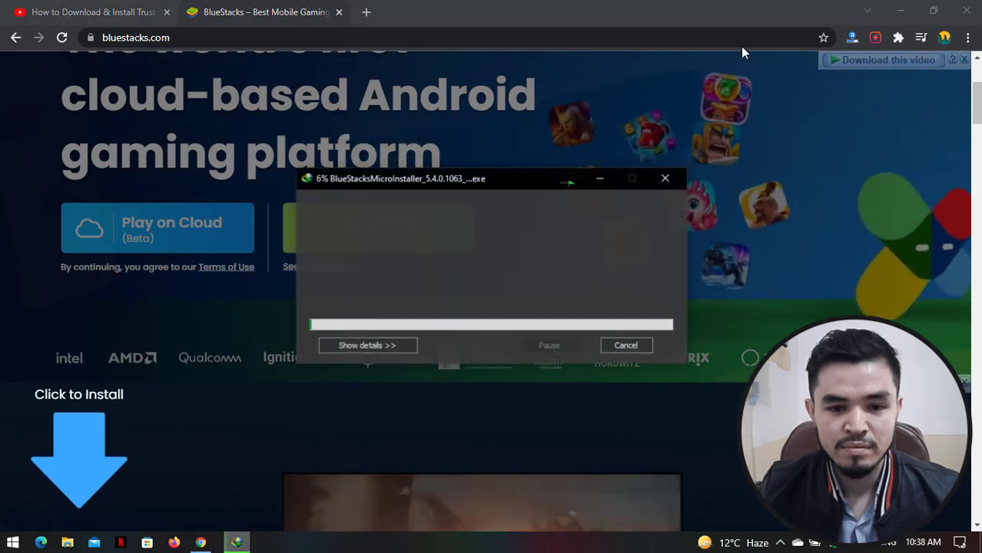
click(900, 11)
drag(440, 179, 413, 142)
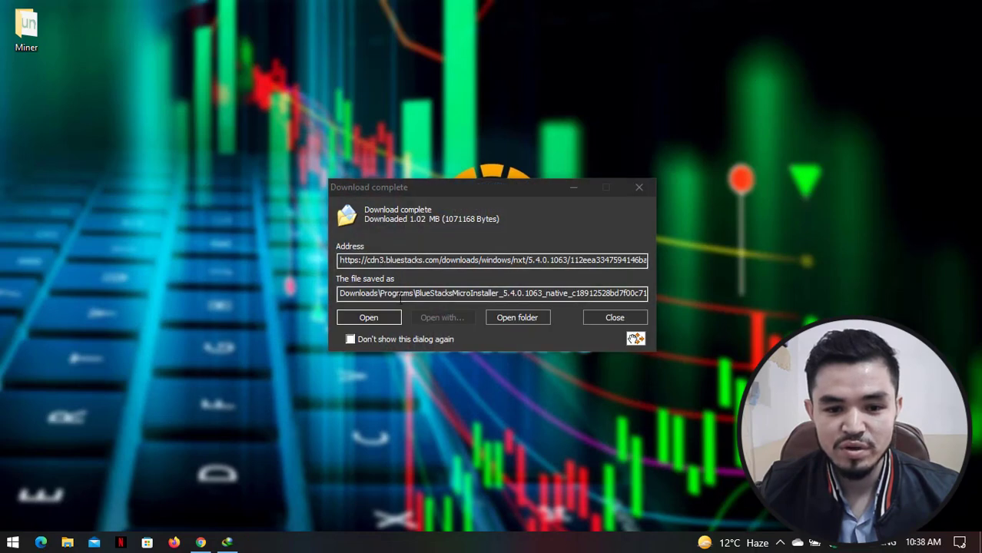
click(387, 320)
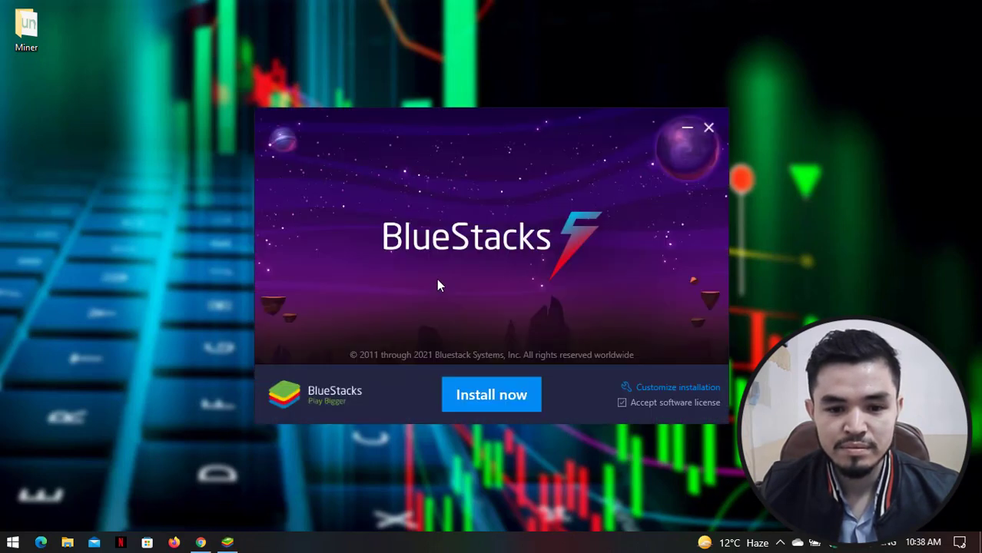
- Run Install now in the BlueStacks installer and let BlueStacks 5 finish installing
click(468, 401)
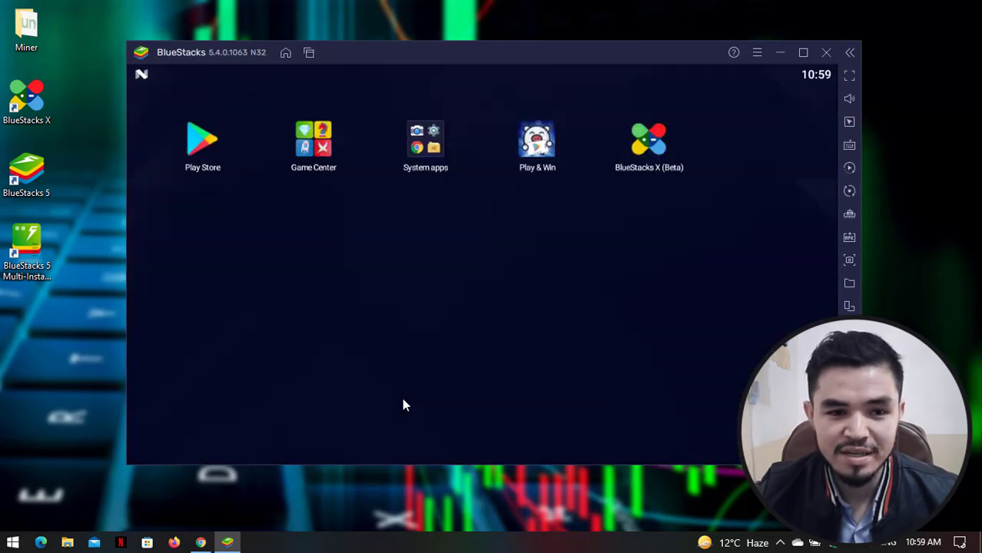
- Collapse the emulator sidebar, clear the Android notifications, and launch the Play Store
click(850, 53)
drag(677, 52, 667, 49)
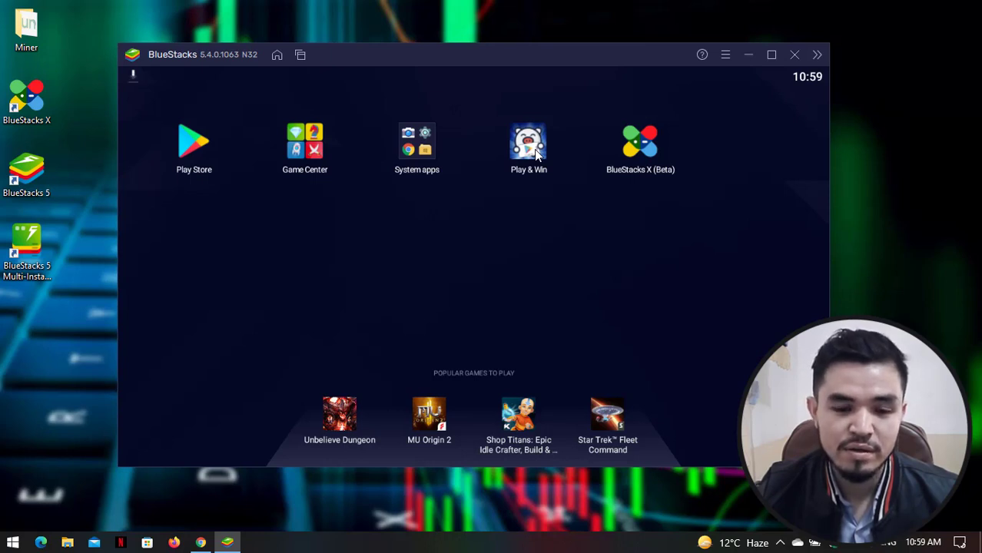
drag(139, 75, 174, 207)
click(173, 206)
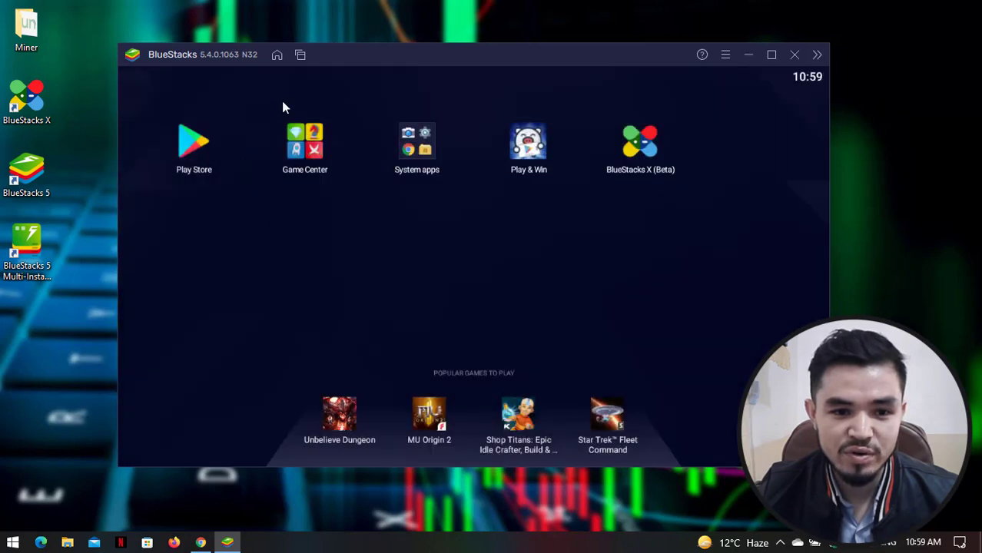
click(190, 152)
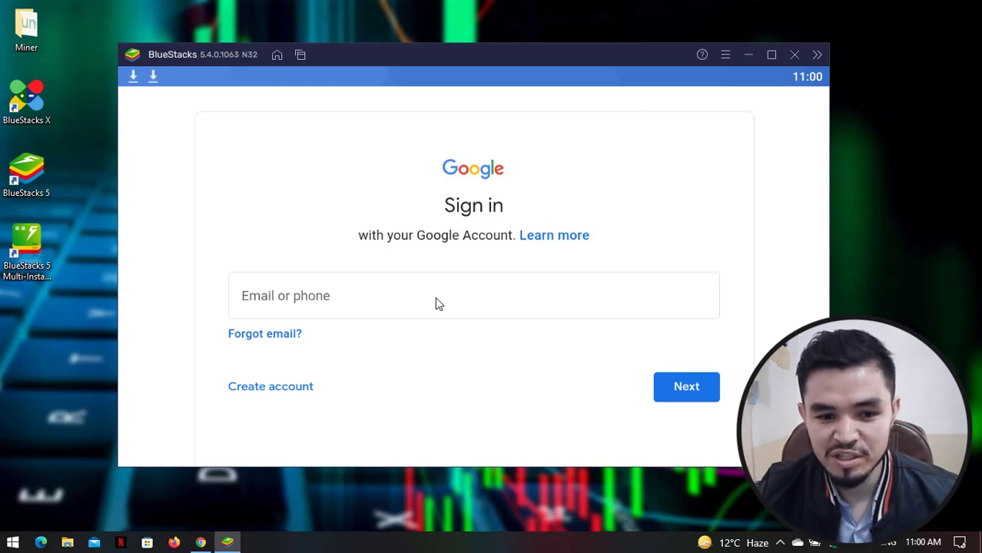
- Enter the Google account's Gmail address on the sign-in page and submit it
click(435, 296)
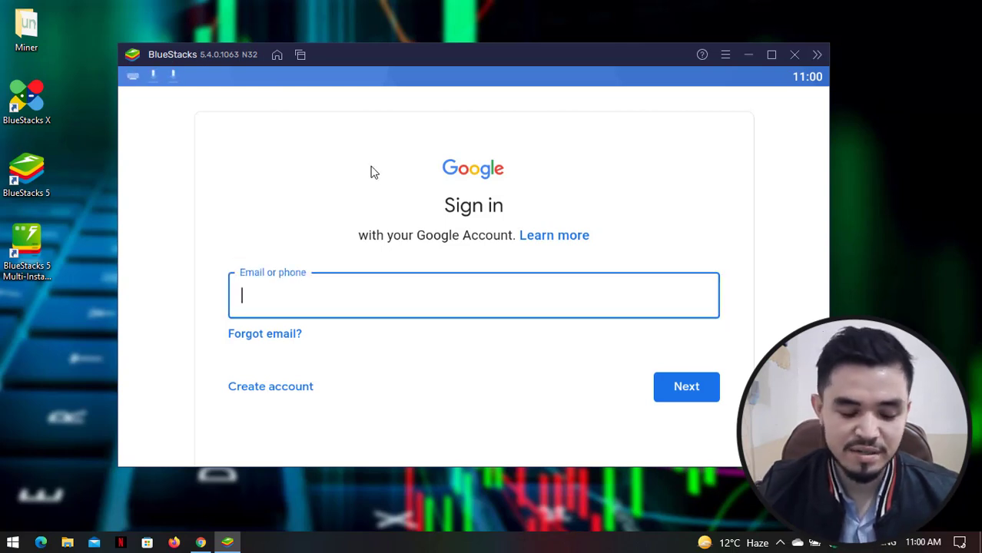
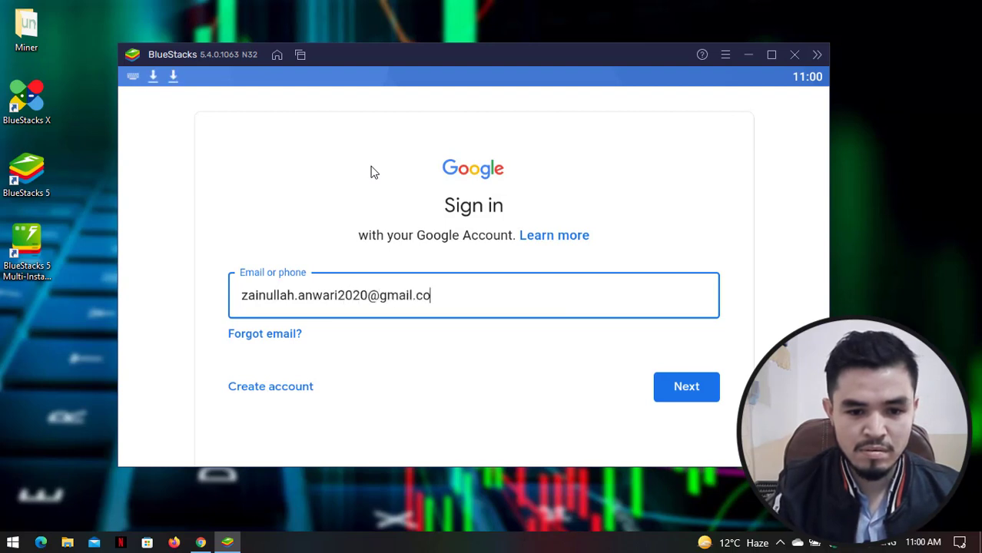
key(Return)
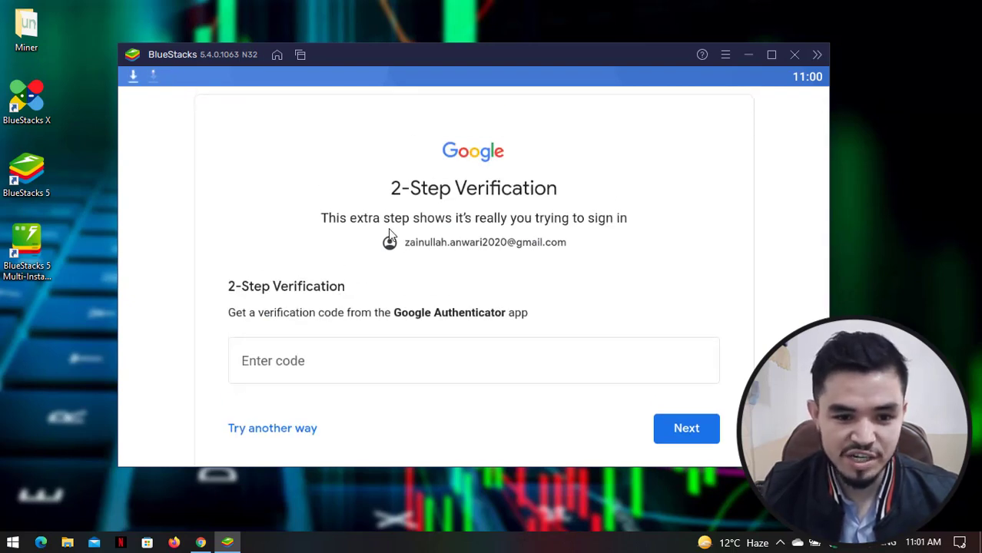
- Skip adding a phone number to the Google account
scroll(447, 333, down, 3)
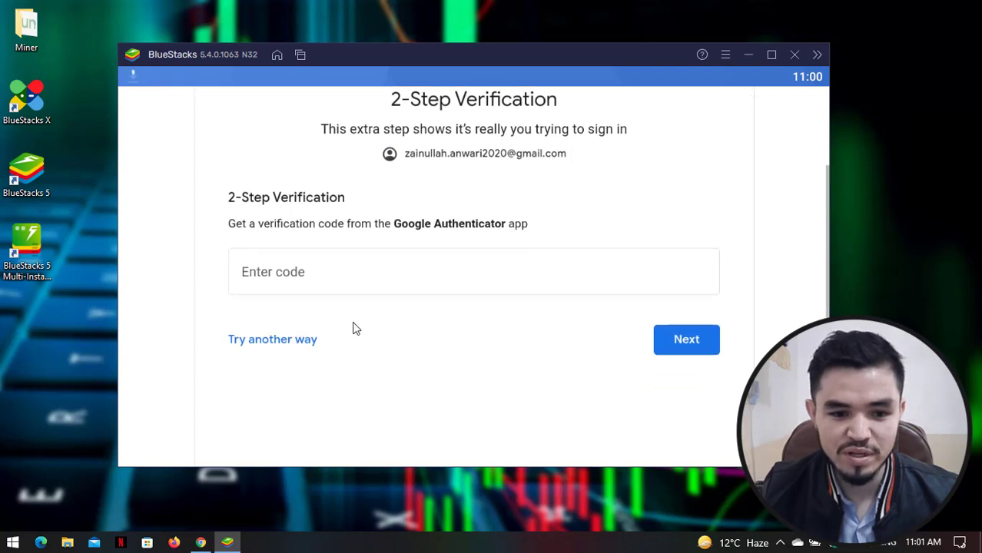
scroll(465, 338, up, 3)
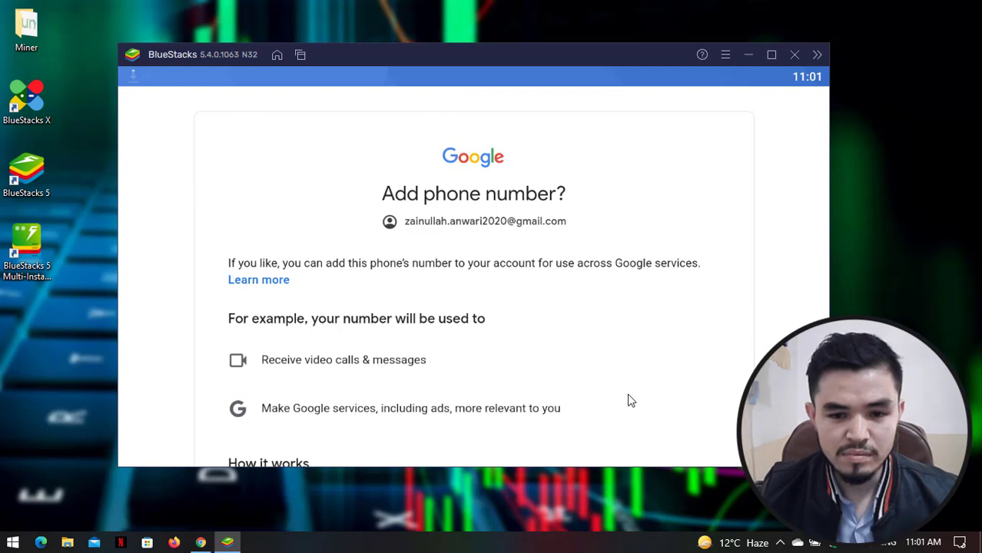
scroll(636, 333, down, 5)
scroll(636, 332, down, 5)
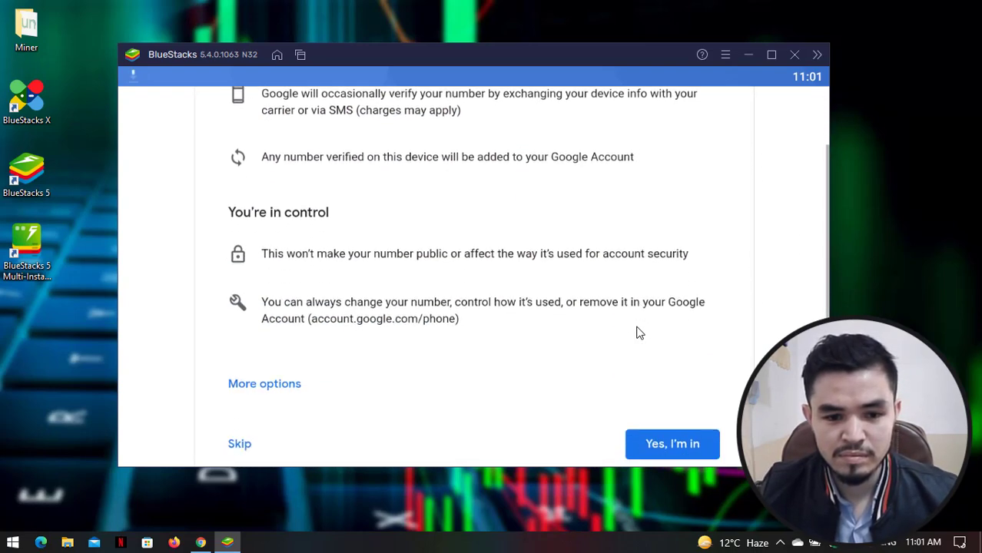
click(237, 392)
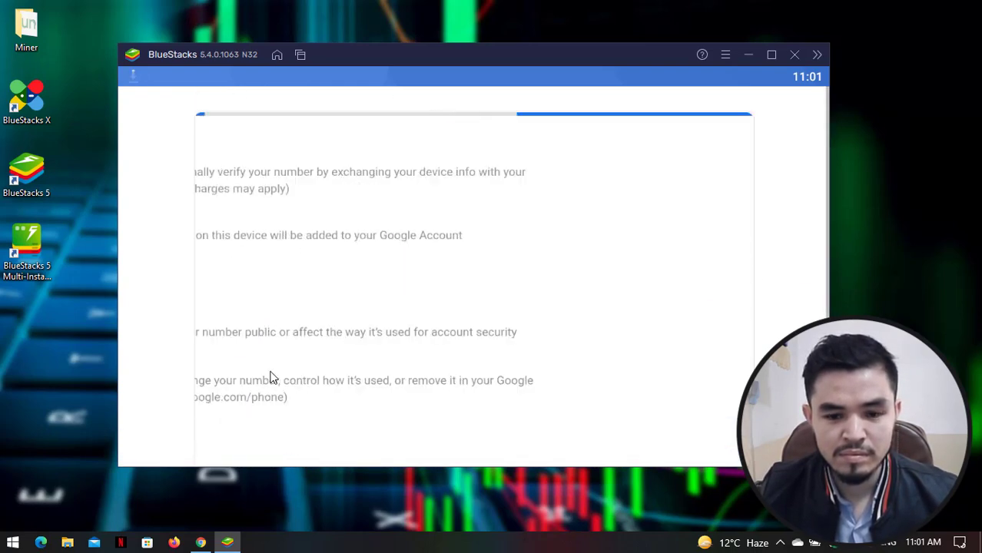
- Agree to Google's terms of service and accept the Google Services settings
scroll(392, 369, down, 3)
click(676, 317)
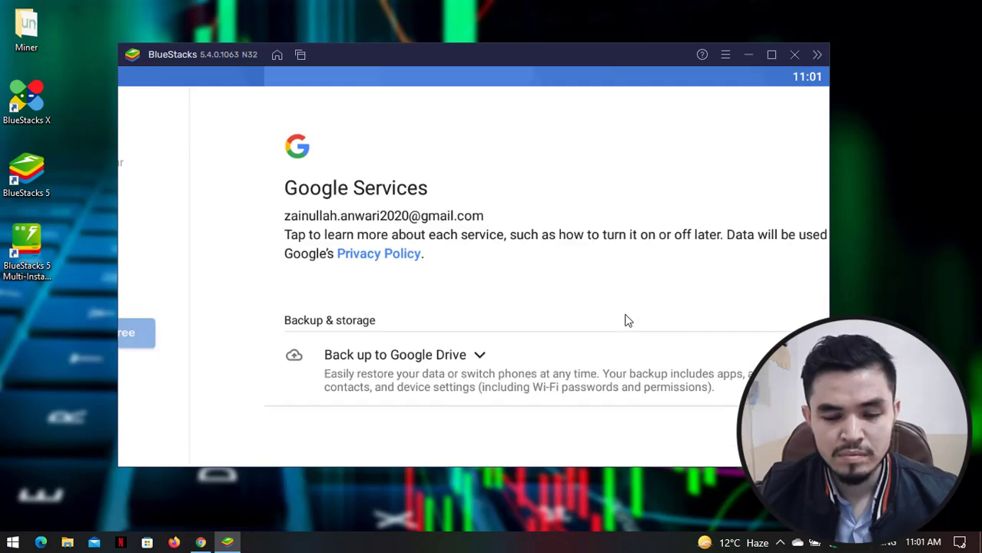
scroll(692, 377, down, 1)
click(795, 436)
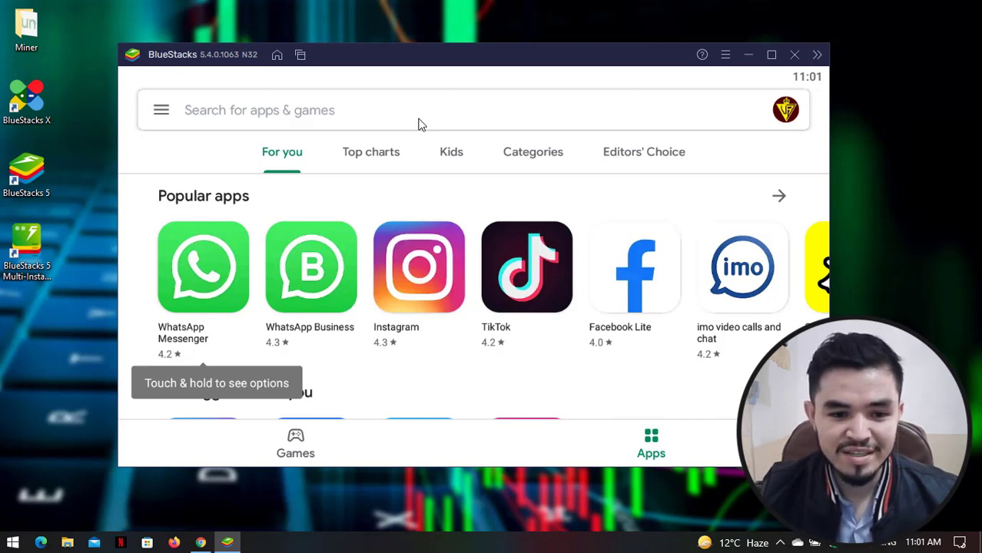
scroll(445, 193, down, 3)
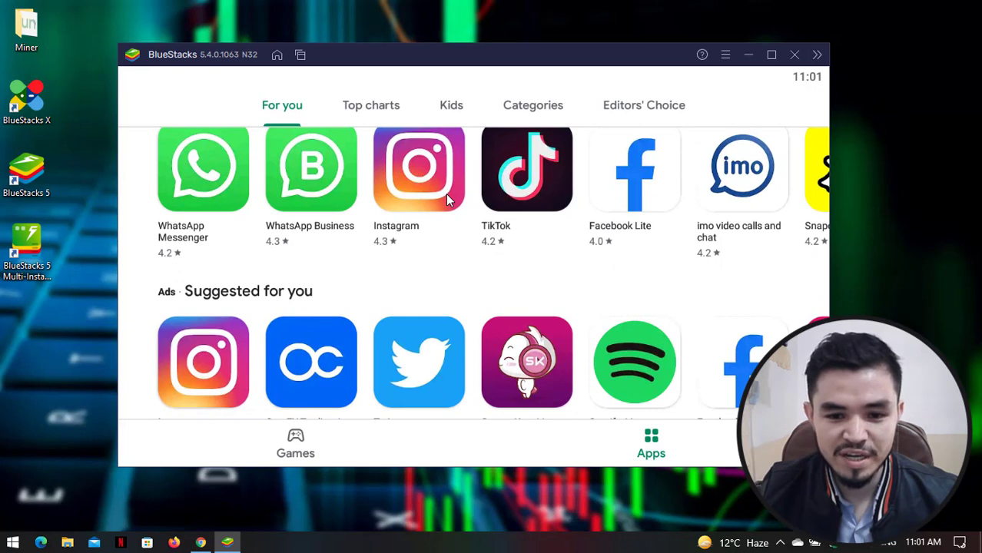
scroll(446, 193, up, 3)
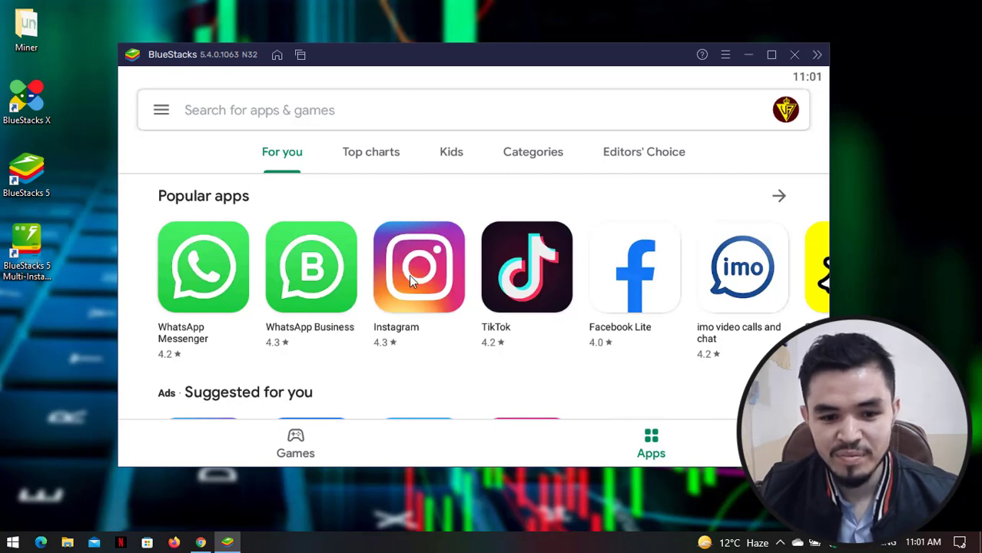
scroll(695, 297, down, 4)
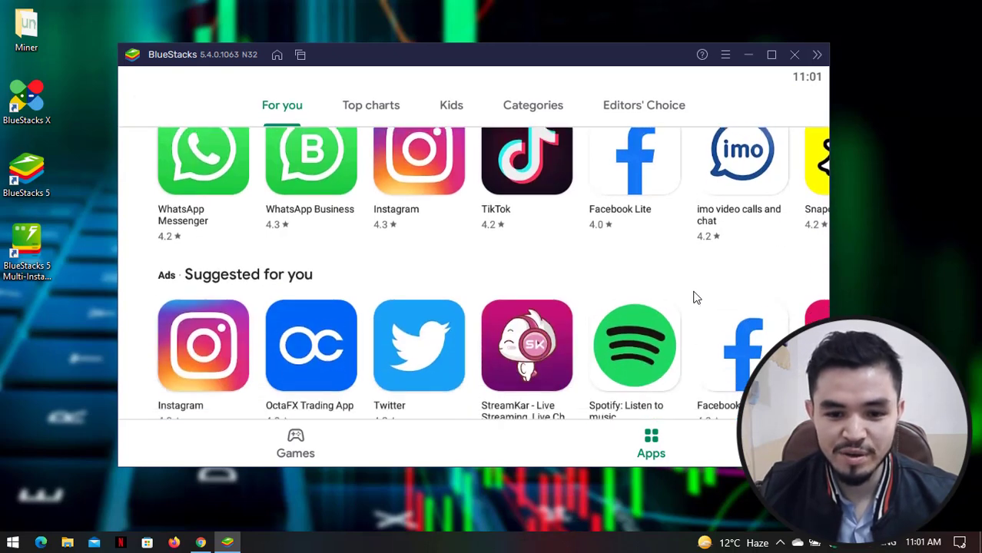
scroll(695, 317, down, 3)
scroll(692, 319, down, 3)
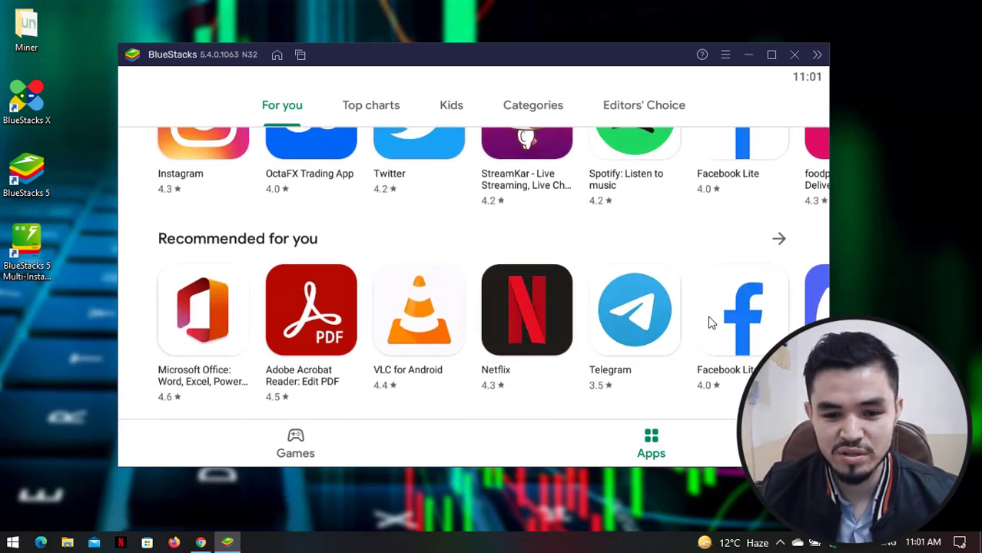
scroll(684, 317, up, 5)
- Search the Play Store for 'trust wallet'
click(357, 107)
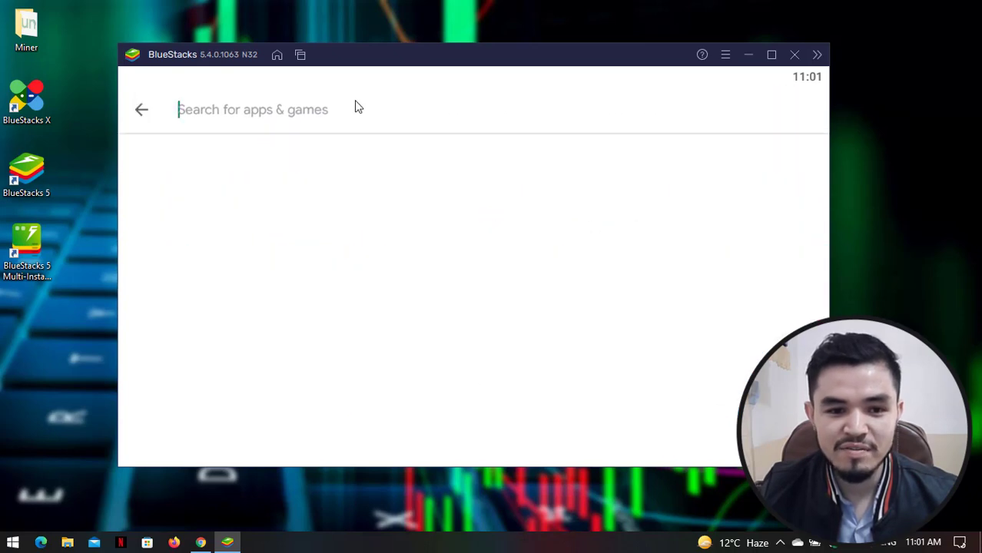
text(trust w)
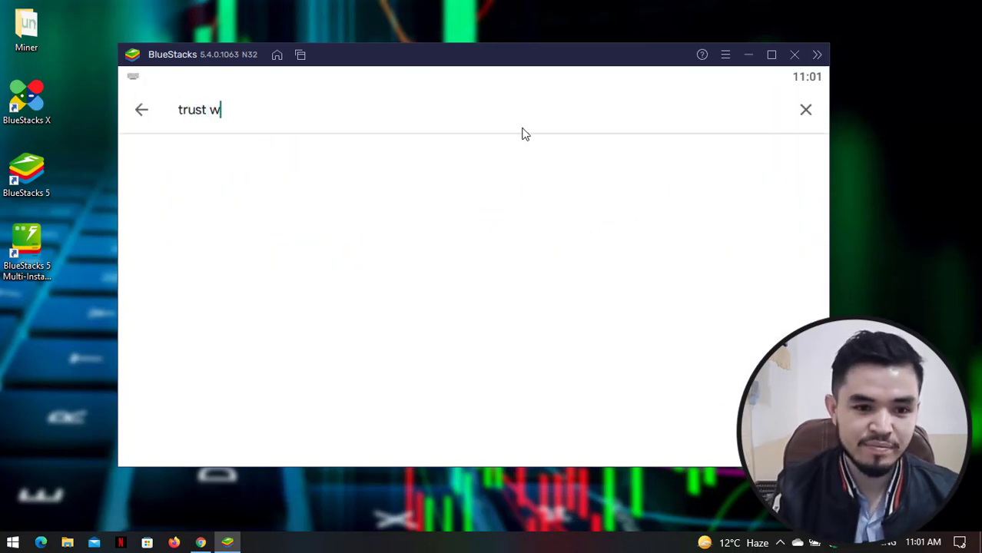
text(allet)
key(Return)
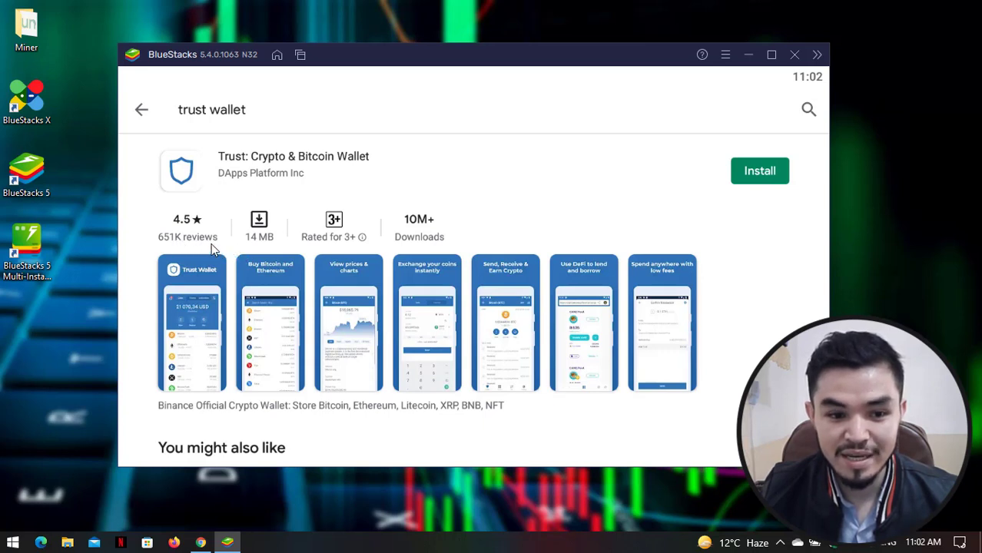
- Install Trust: Crypto & Bitcoin Wallet and wait for the installation to finish
click(761, 181)
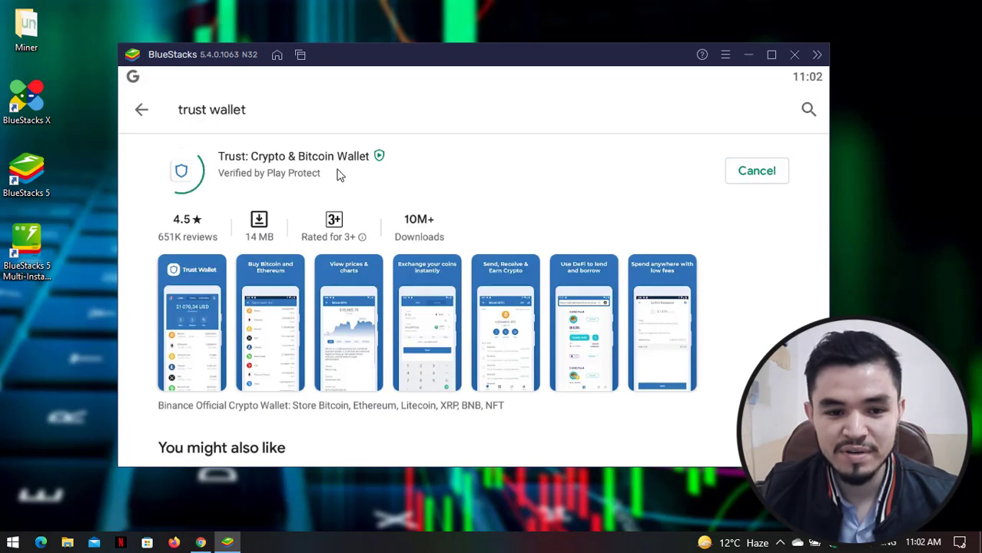
drag(445, 63, 467, 56)
scroll(509, 197, down, 3)
scroll(462, 169, up, 3)
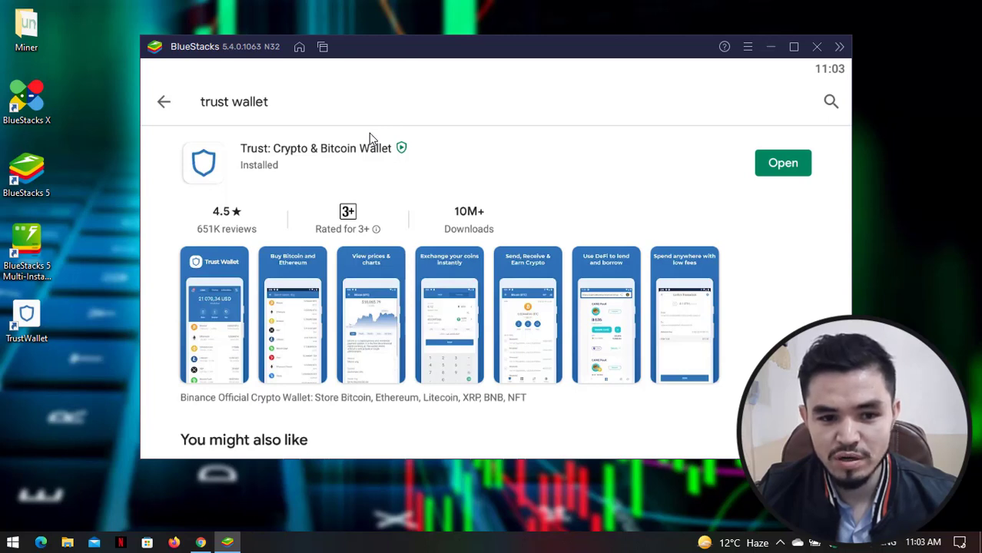
- Launch Trust Wallet, choose Create a New Wallet, and accept the legal terms
click(786, 170)
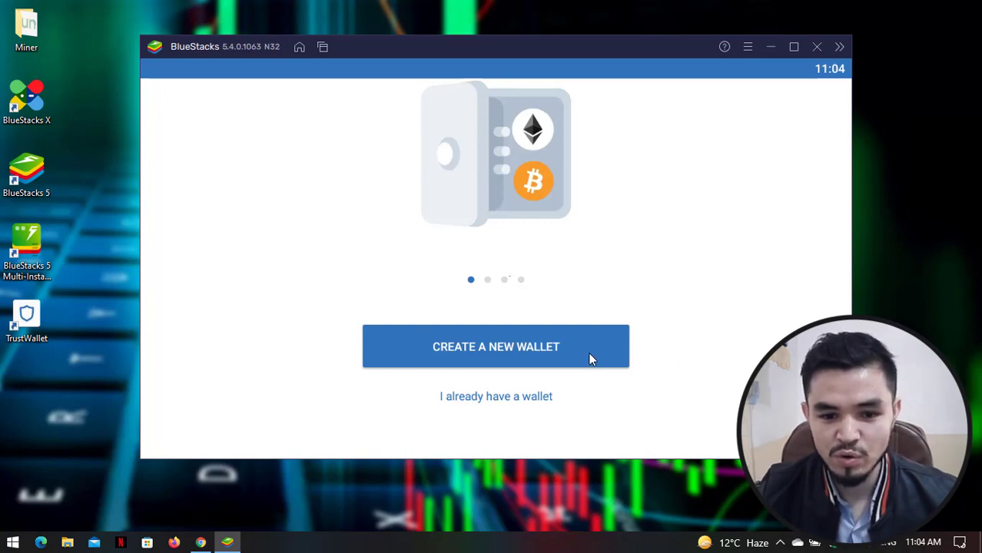
click(536, 347)
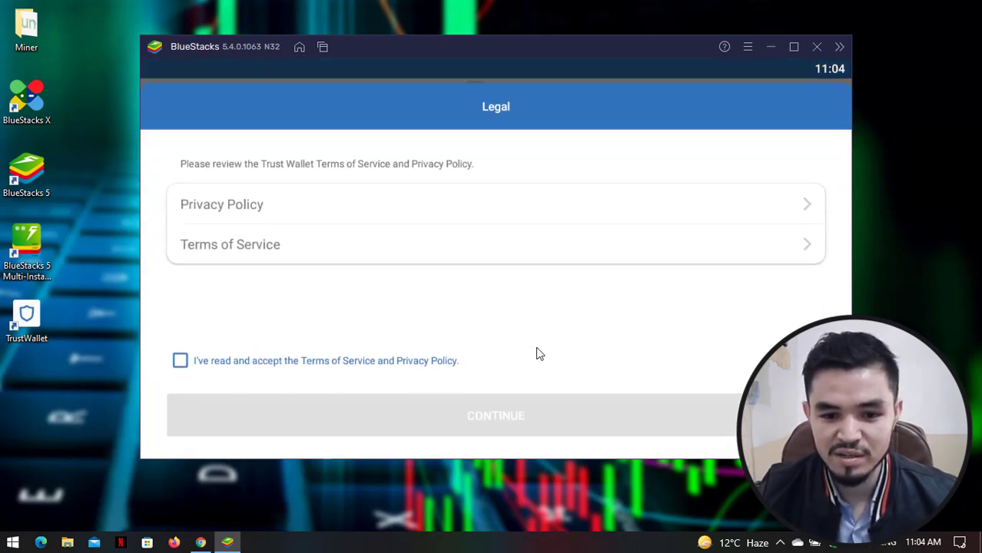
click(178, 357)
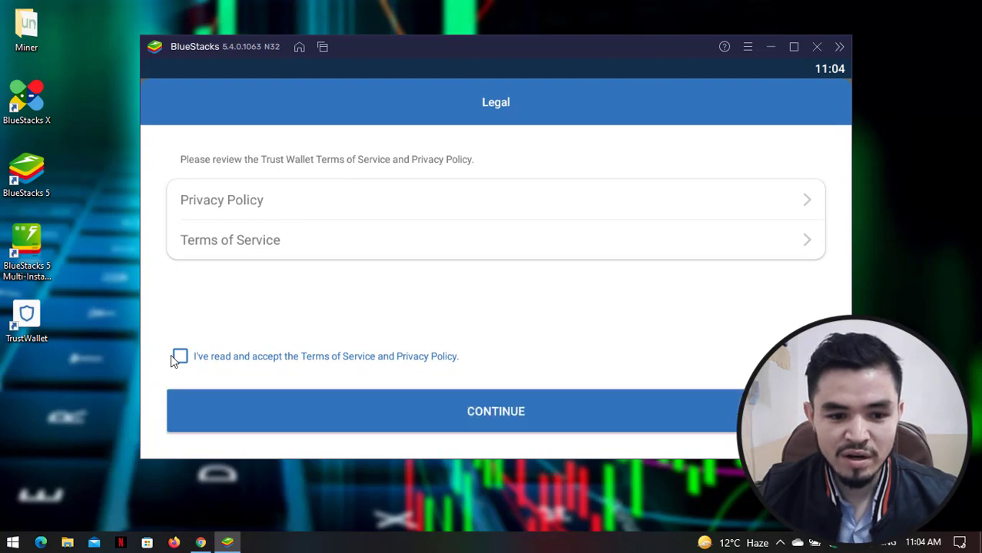
click(443, 409)
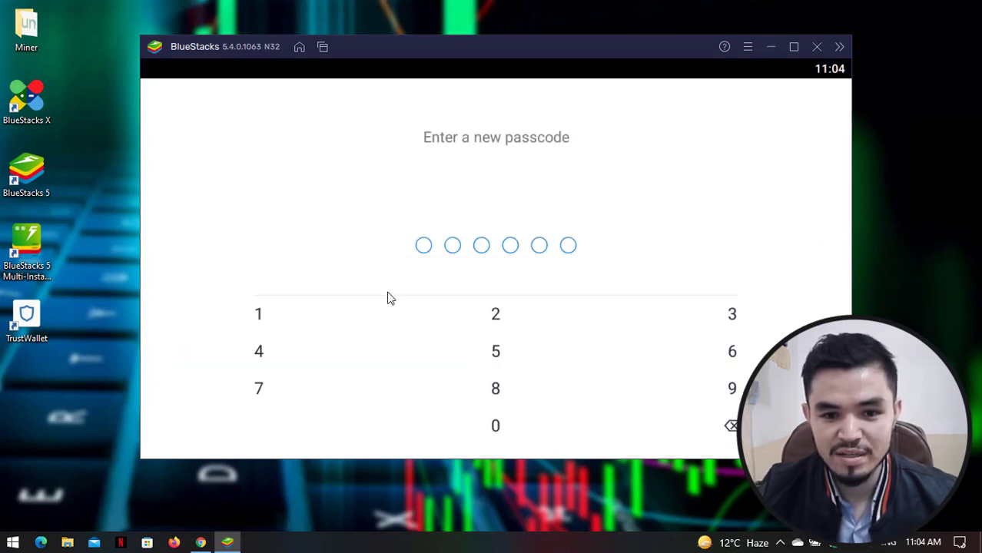
- Set and confirm a six-digit passcode, acknowledge the backup warning, and reveal the recovery phrase
double_click(498, 352)
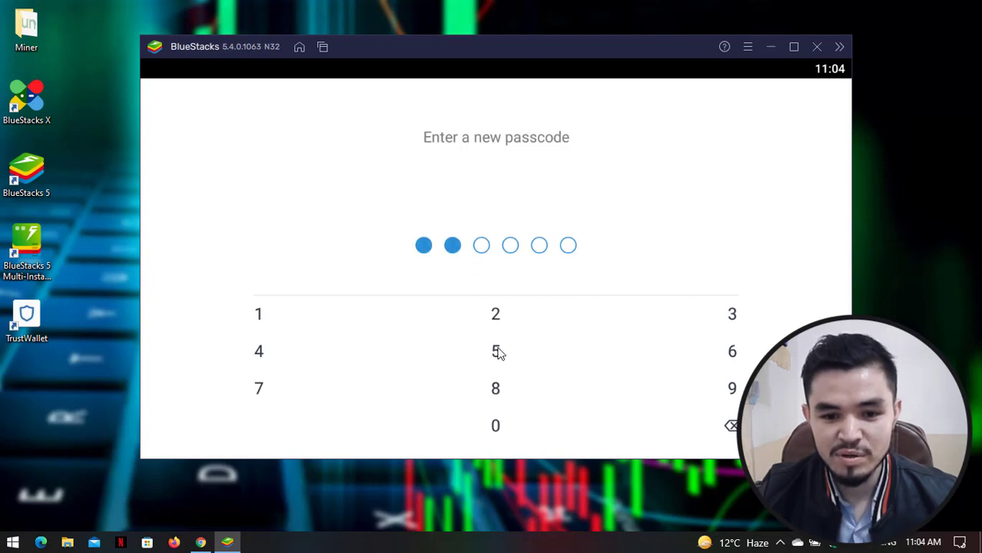
triple_click(732, 353)
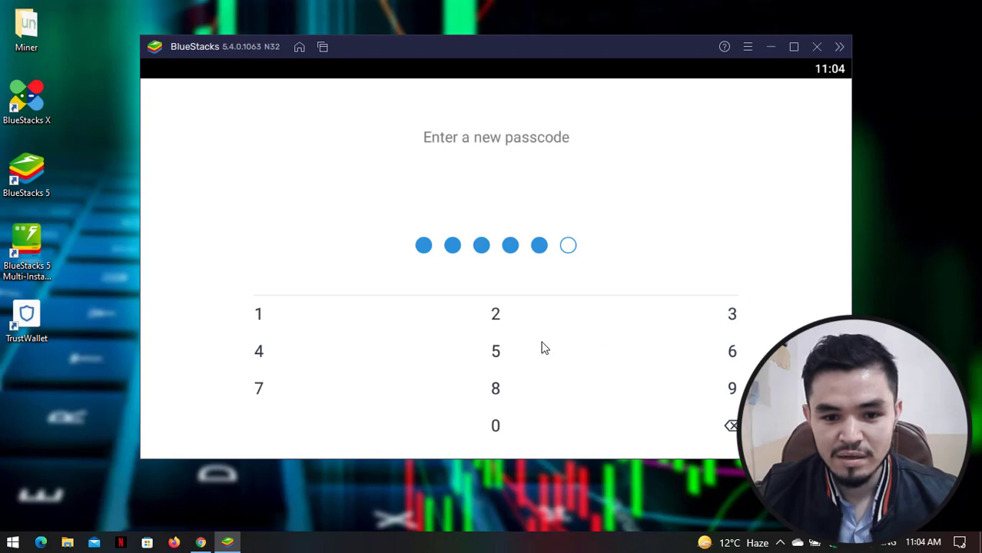
click(497, 323)
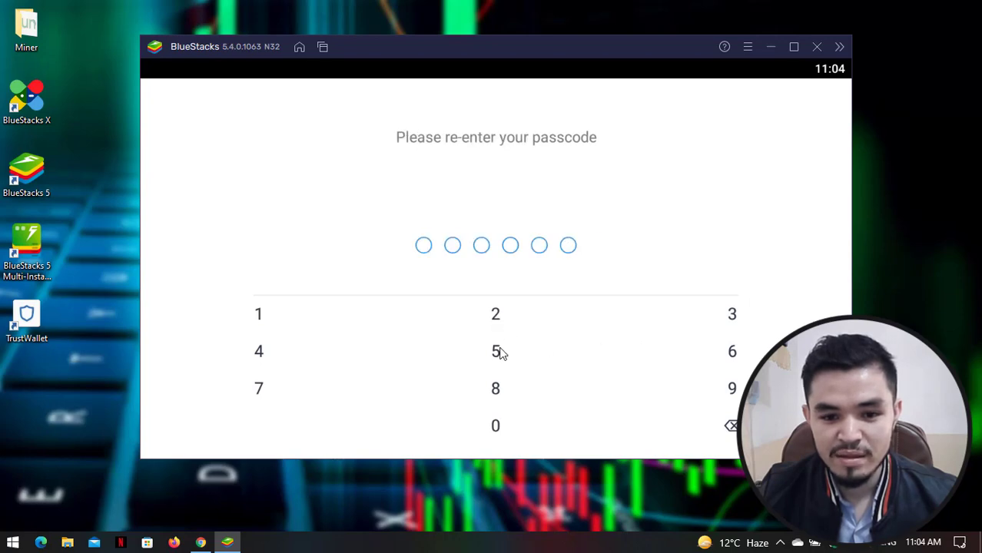
double_click(500, 352)
triple_click(736, 352)
click(498, 320)
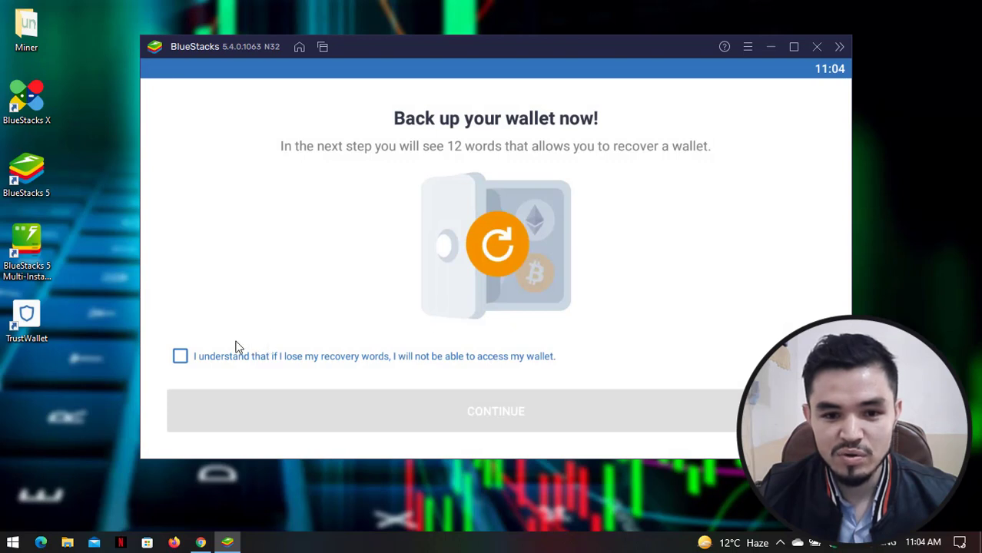
click(180, 357)
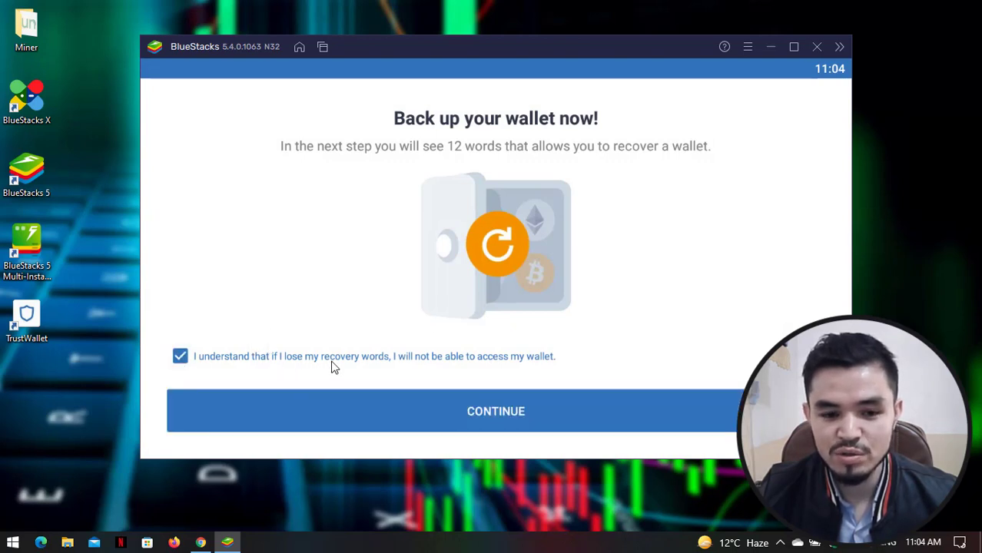
click(506, 413)
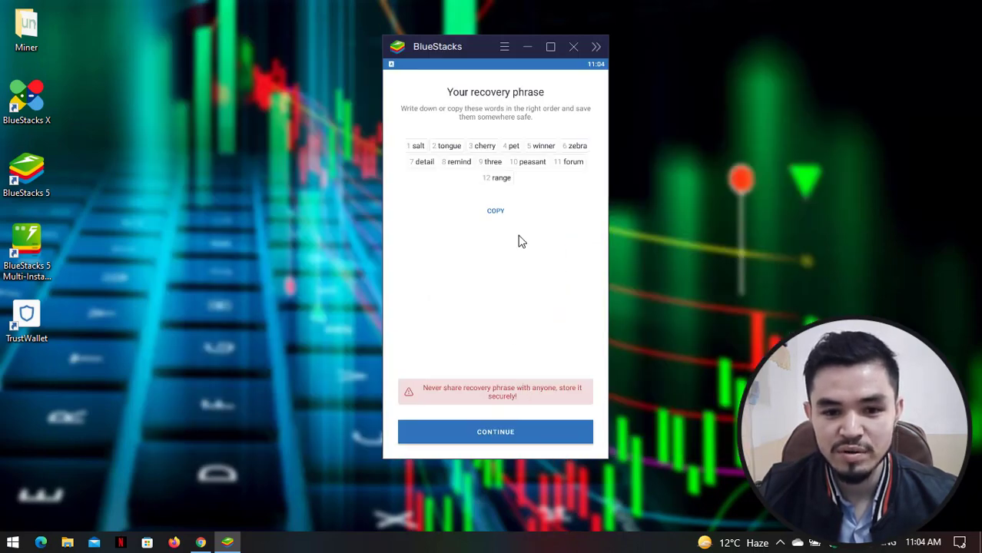
- Copy the 12-word recovery phrase and paste it into a new untitled Notepad note
click(498, 215)
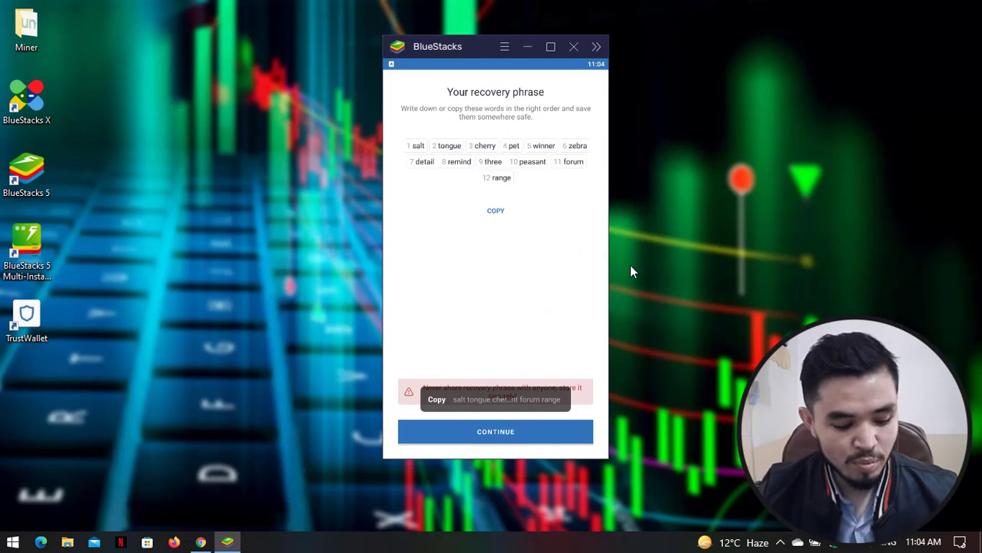
key(super+r)
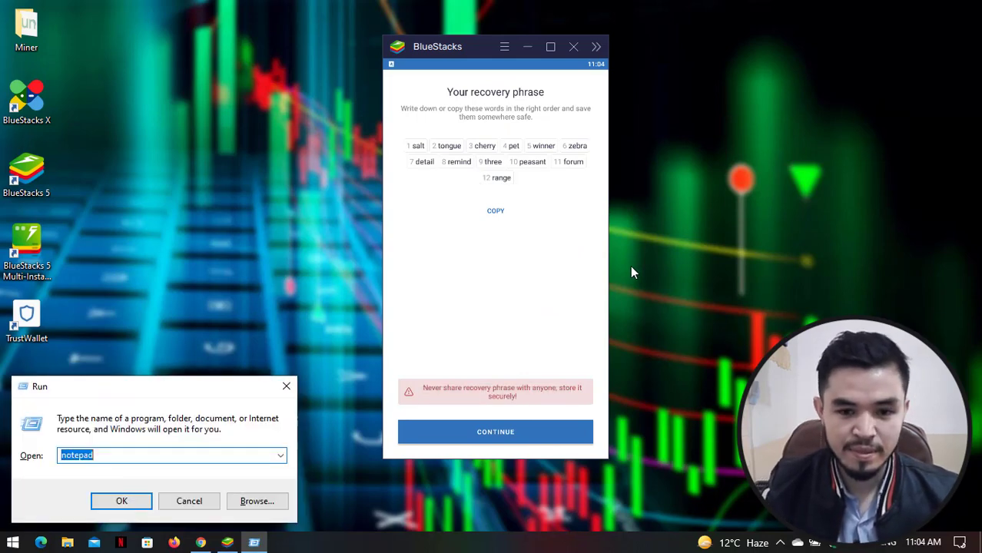
key(Return)
drag(630, 388, 588, 391)
key(ctrl+v)
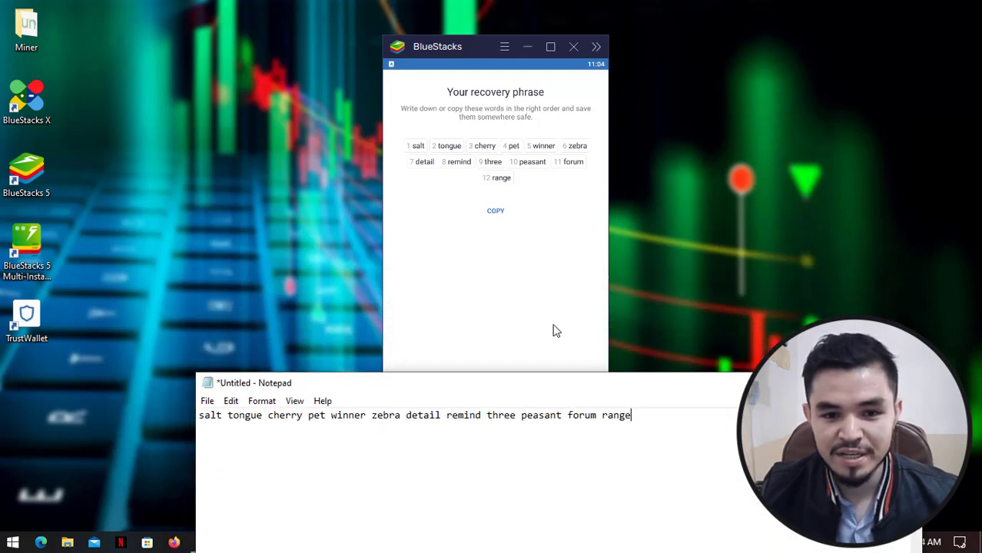
- Continue Trust Wallet to the phrase verification screen, keeping the Notepad note visible
click(553, 325)
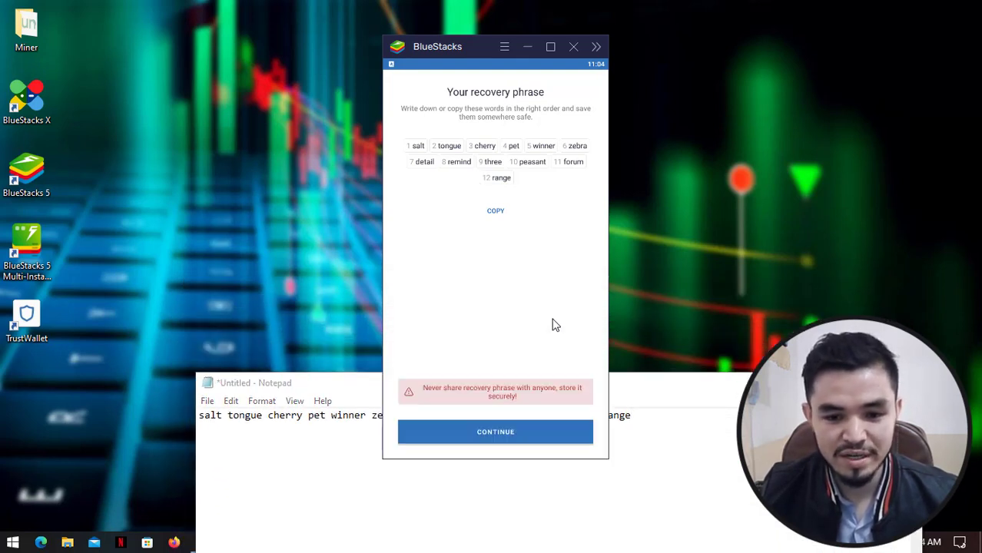
click(514, 435)
click(635, 399)
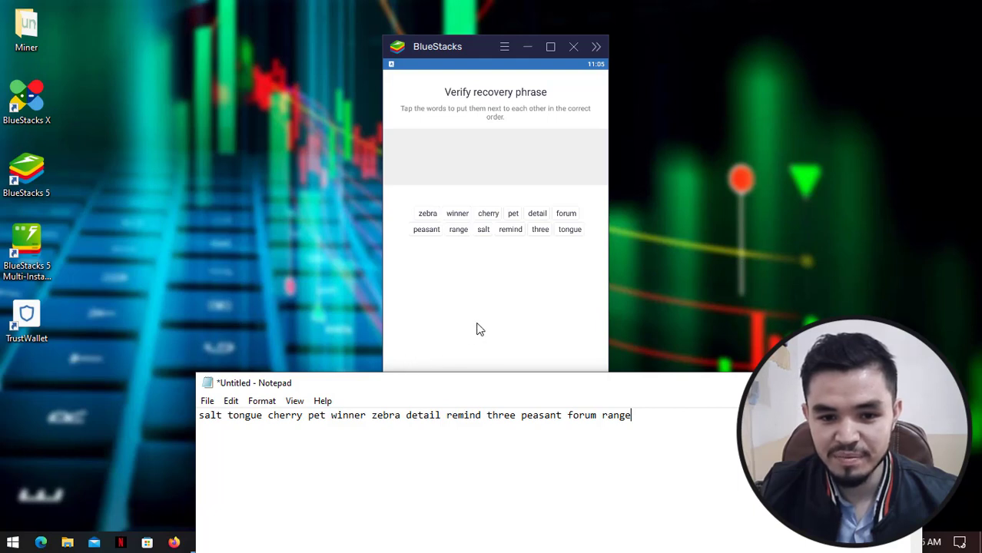
- Select the first seven recovery words in their saved order
click(485, 230)
click(547, 230)
click(486, 214)
click(465, 214)
click(447, 213)
click(421, 214)
click(421, 214)
click(559, 223)
click(478, 222)
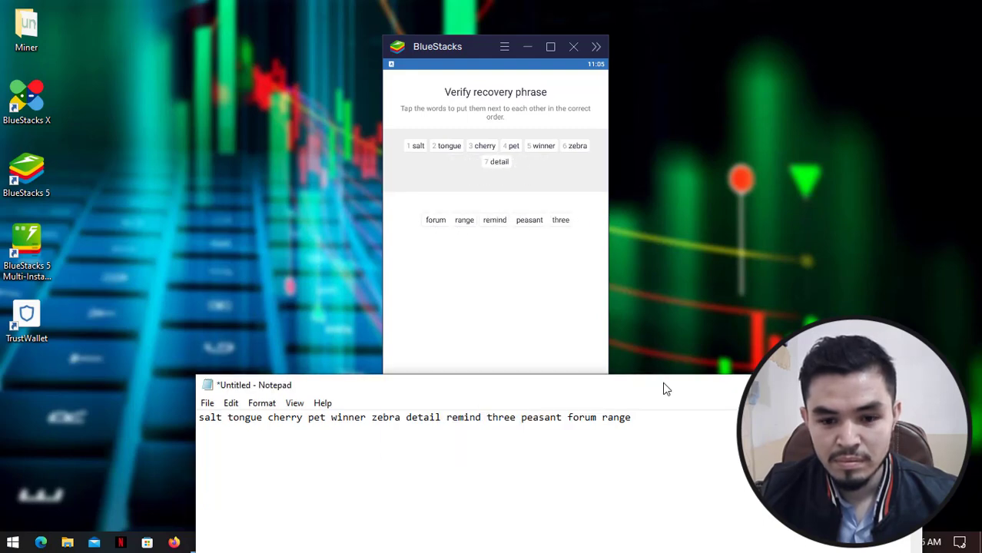
- Select the last five words, confirm with DONE, and dismiss the wallet-created message
drag(666, 388, 667, 392)
click(494, 220)
click(543, 220)
click(520, 220)
click(480, 220)
click(495, 219)
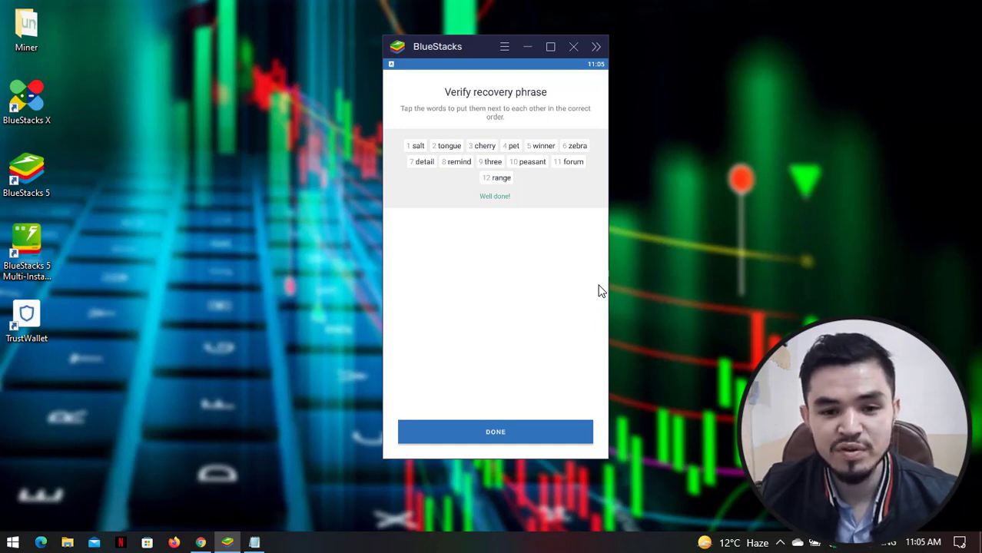
click(536, 440)
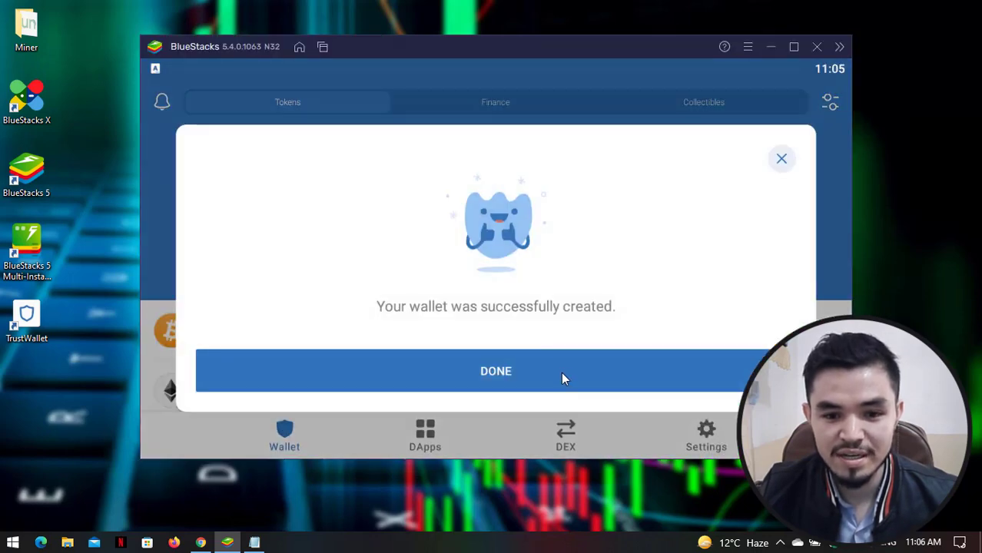
click(563, 378)
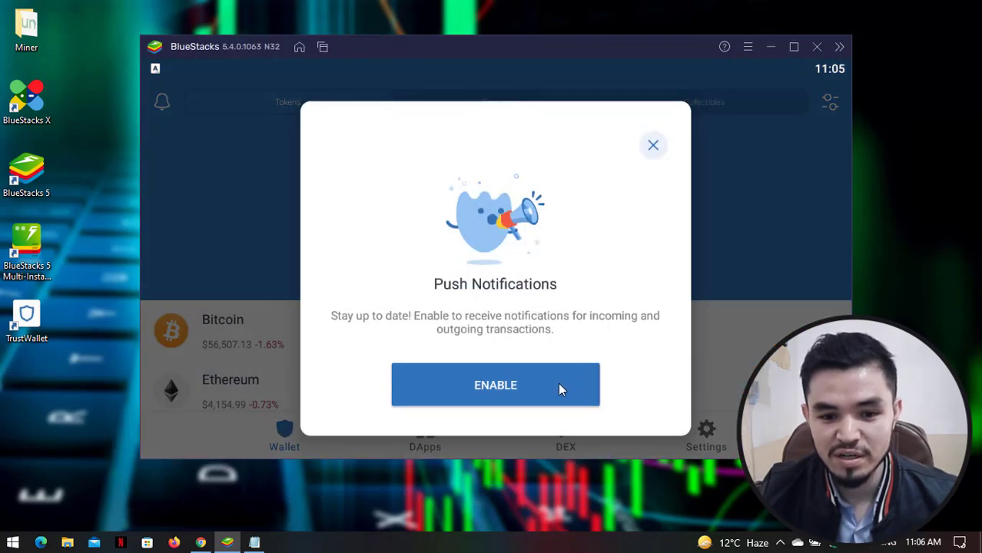